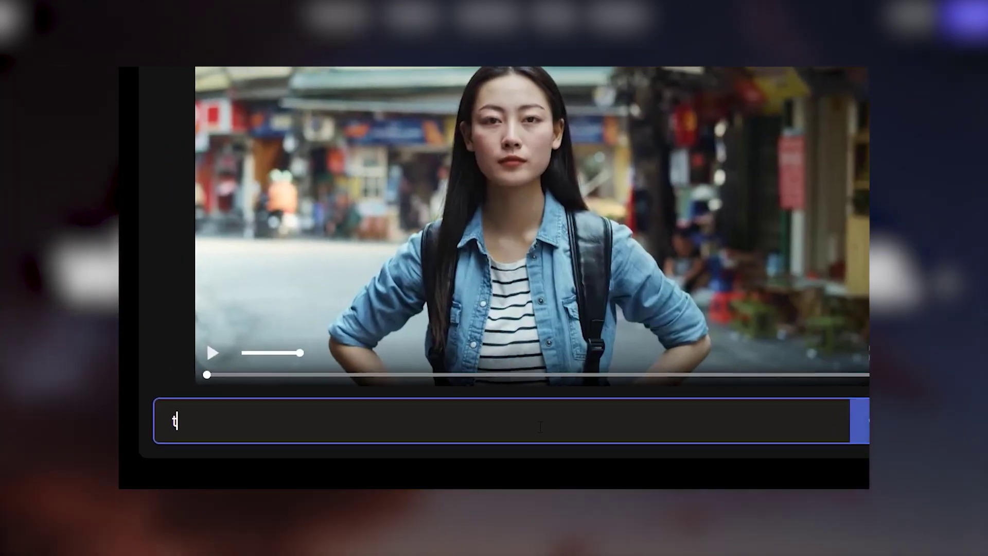
Watch the intro montage and bring up the Runway homepage at runwayml.com
text(he g)
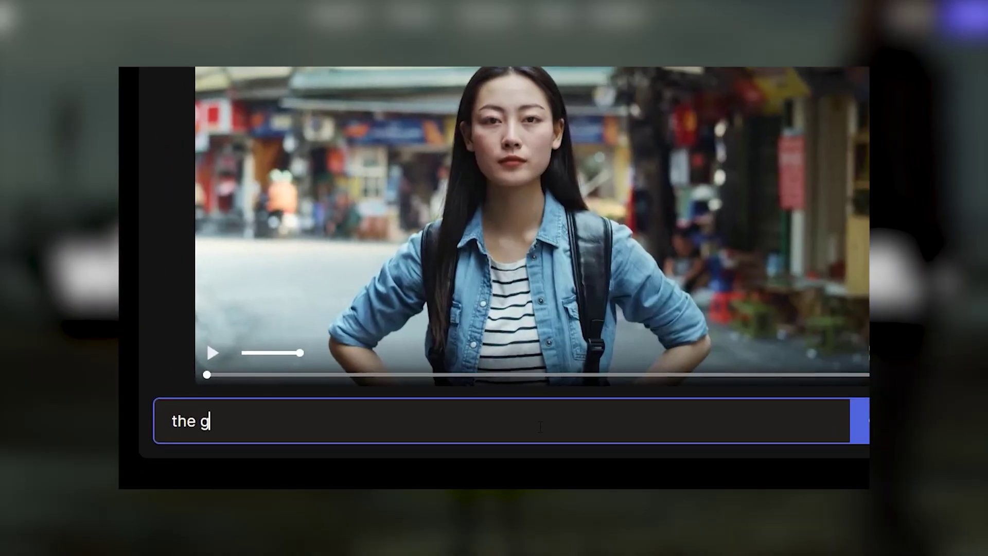
text(olden hour)
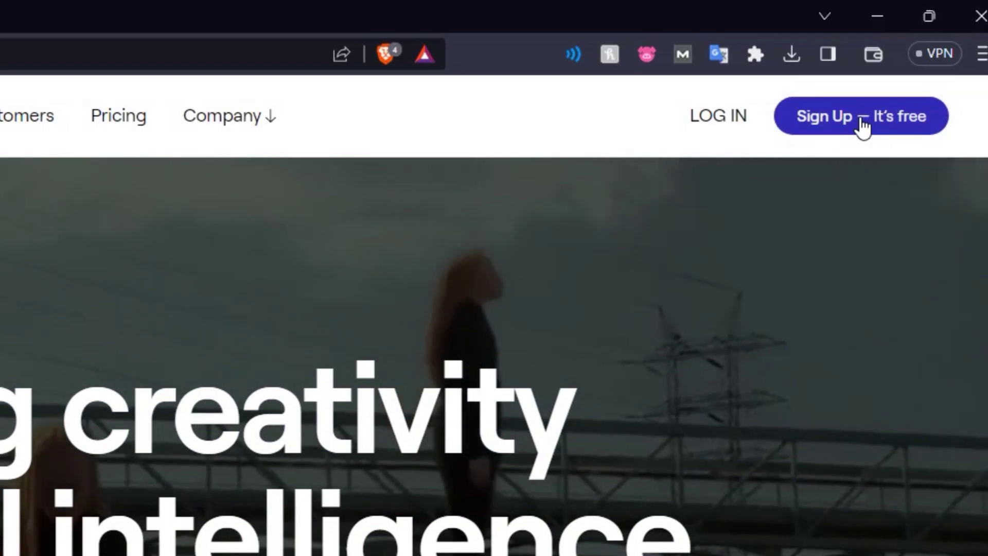
Sign up, filter All Tools to video tools, and open Gen-1: Video to Video
click(863, 127)
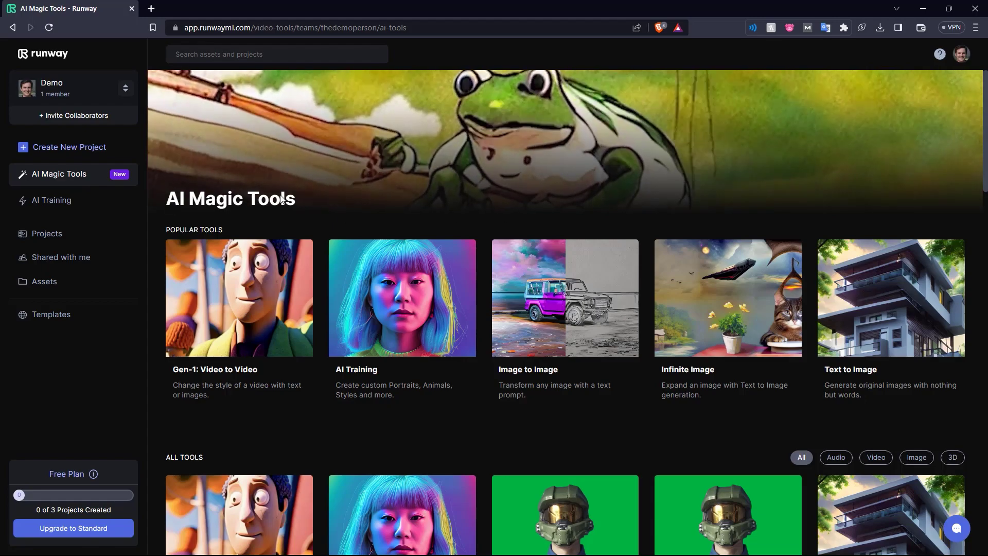
scroll(551, 186, down, 5)
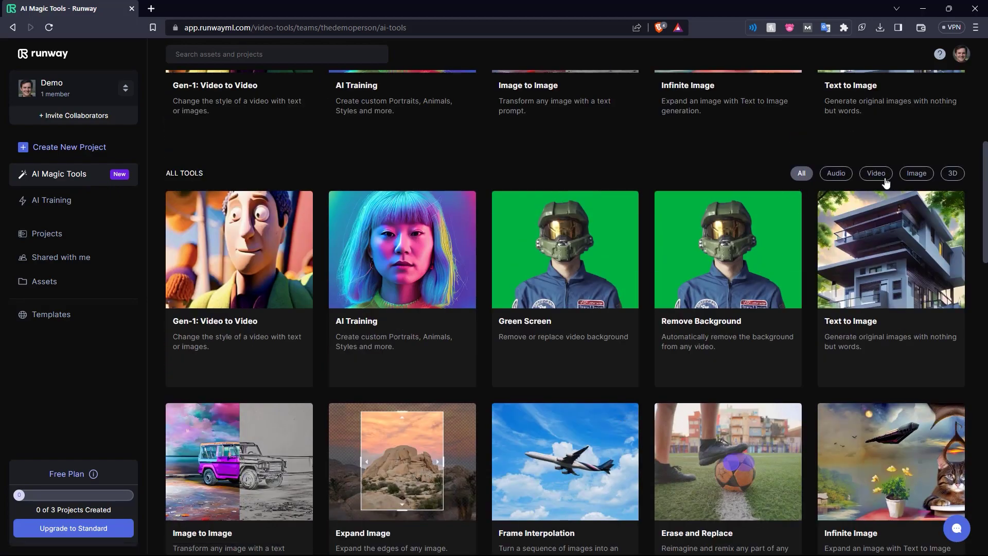
click(878, 175)
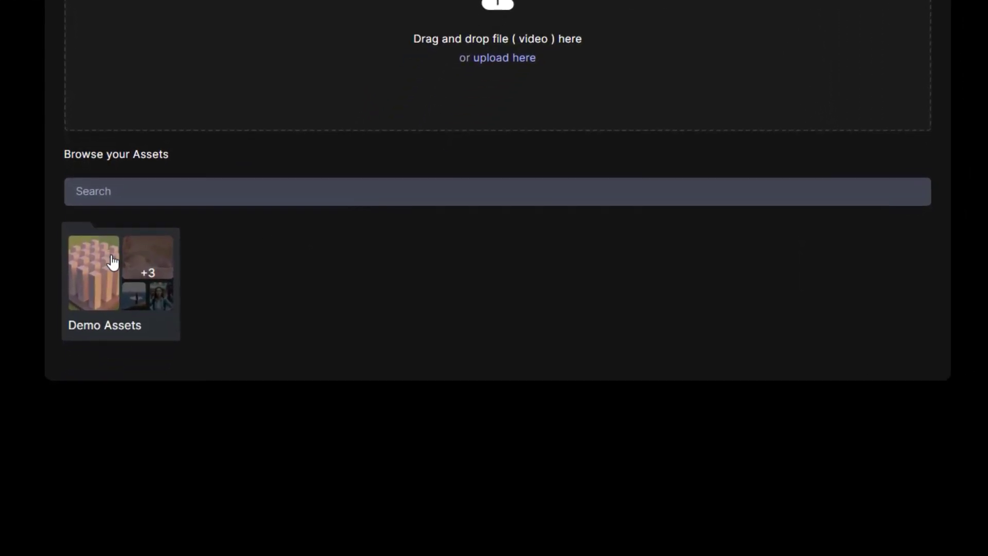
Load Skydiving.mp4 from Demo Assets as the Gen-1 input, play it, and focus the prompt box
click(113, 262)
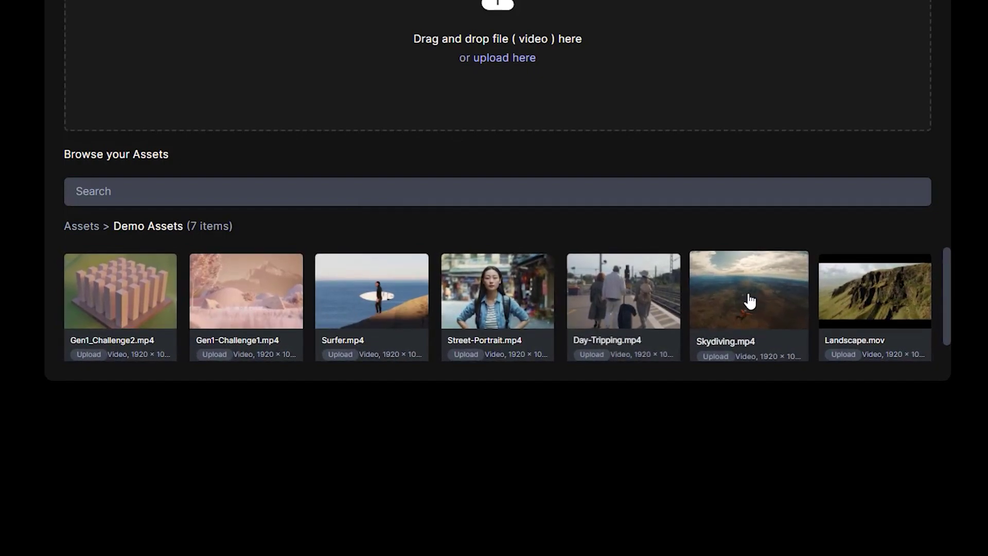
click(759, 303)
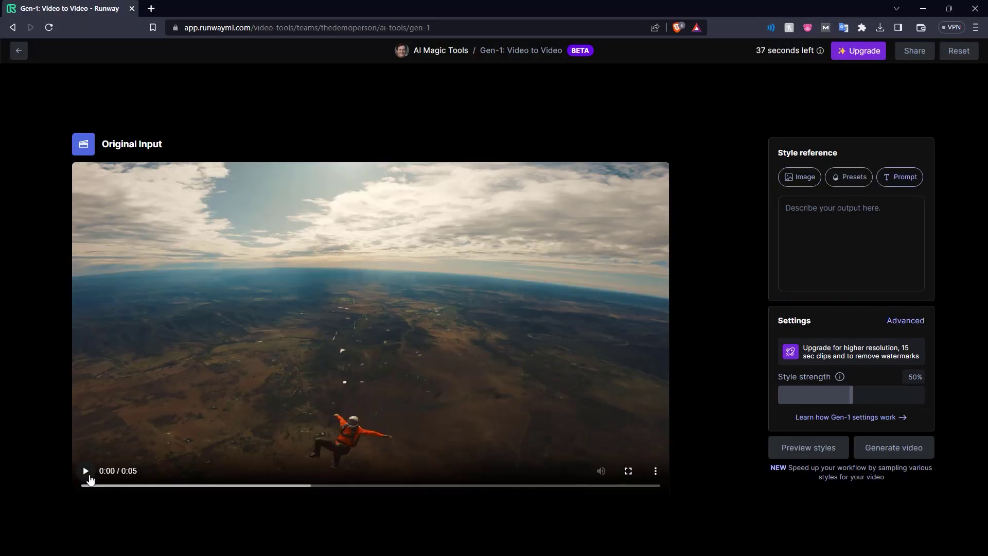
click(89, 476)
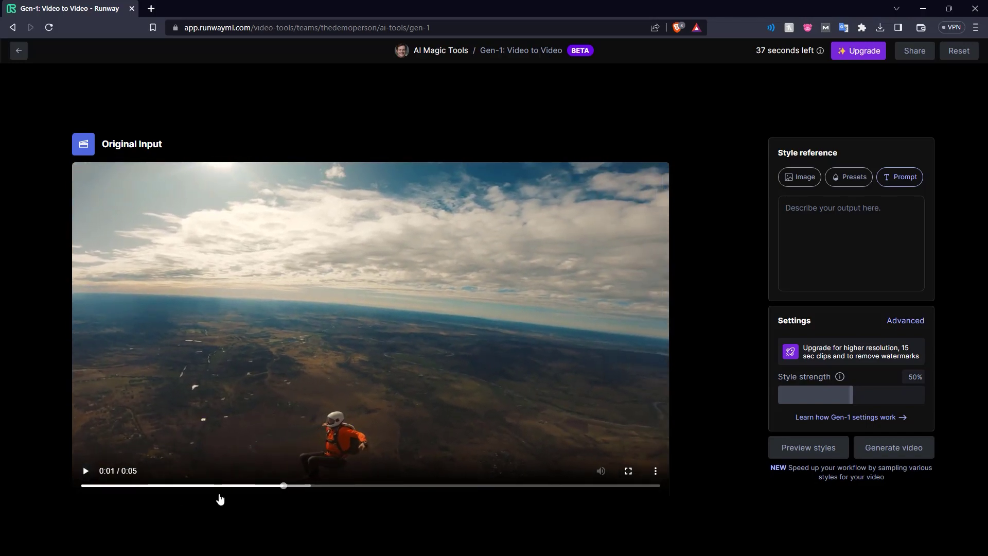
click(853, 220)
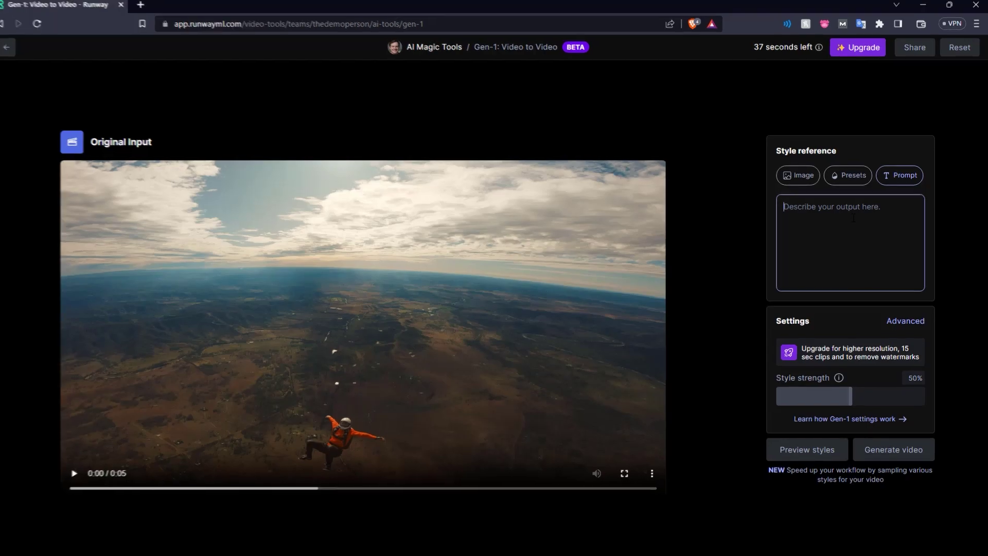
Enter the style prompt 'animated, cartoon, colourful' and generate the Gen-1 video
text(animated, cartoon, colourful)
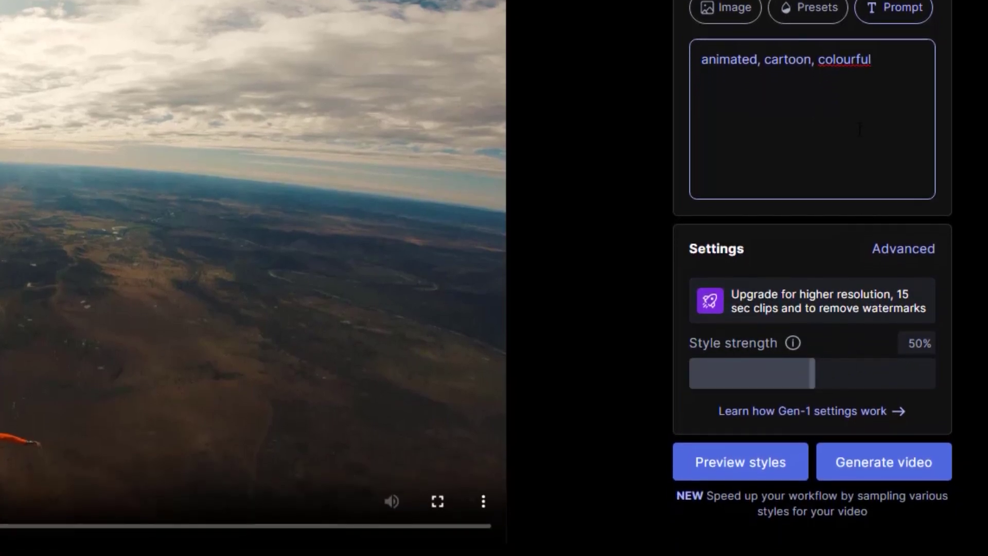
click(858, 471)
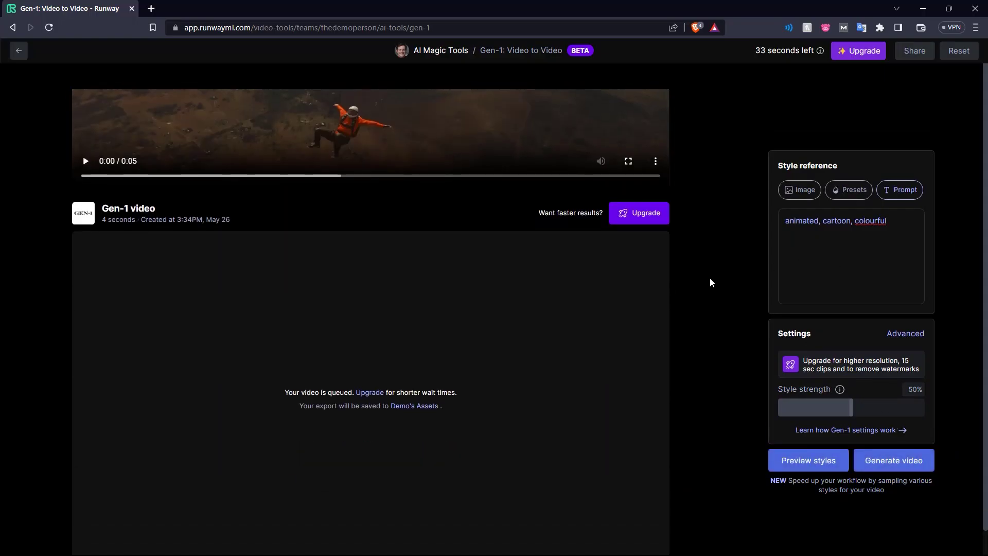
Play the generated cartoon-style skydiving video twice and change the prompt to 'dark, cloudy'
scroll(711, 296, down, 1)
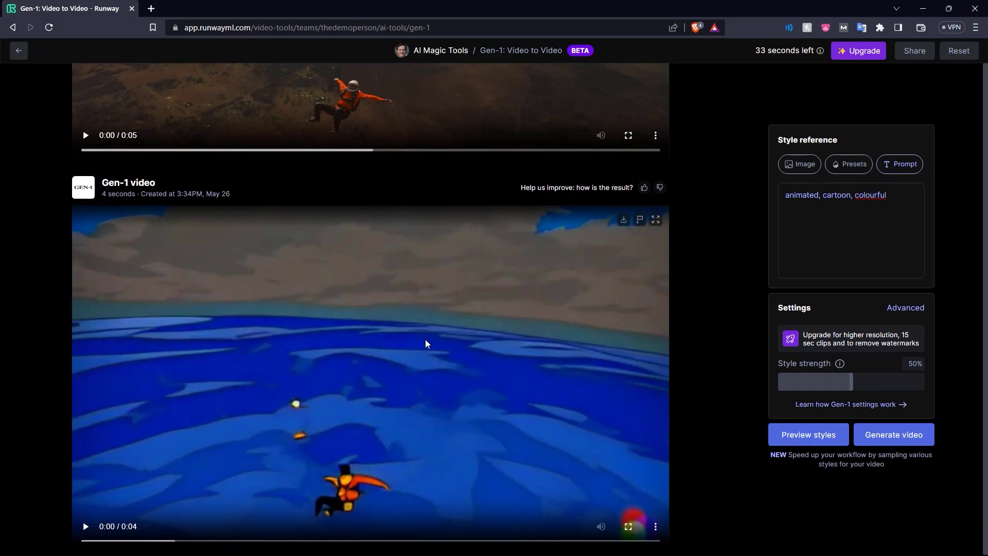
click(353, 386)
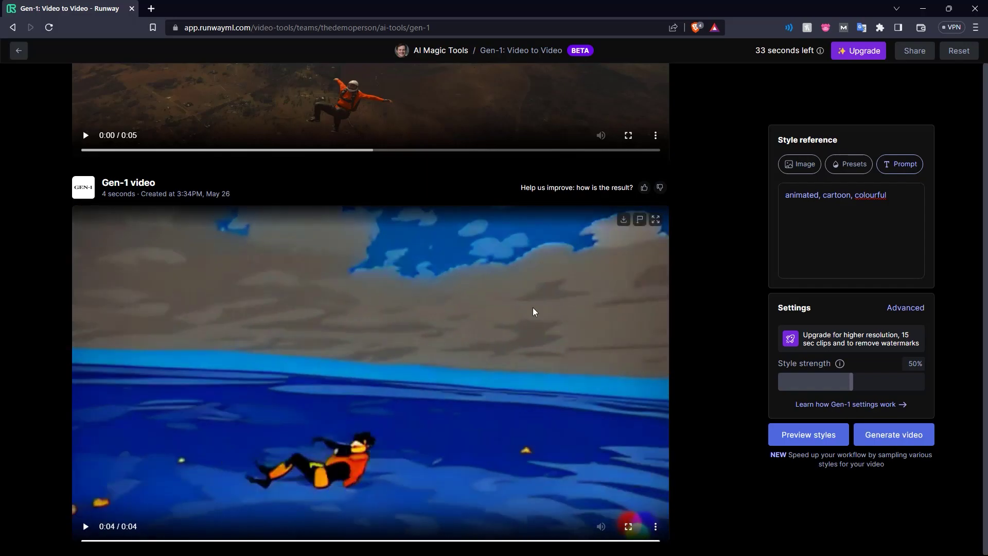
click(404, 465)
scroll(531, 388, up, 5)
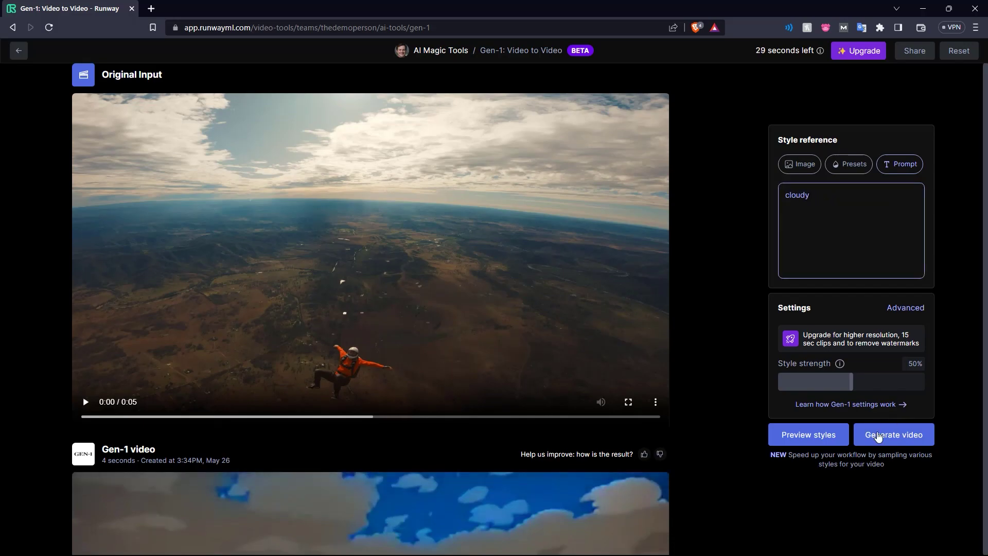
Generate a second Gen-1 video from the 'cloudy' prompt and check the remaining credit seconds
click(908, 431)
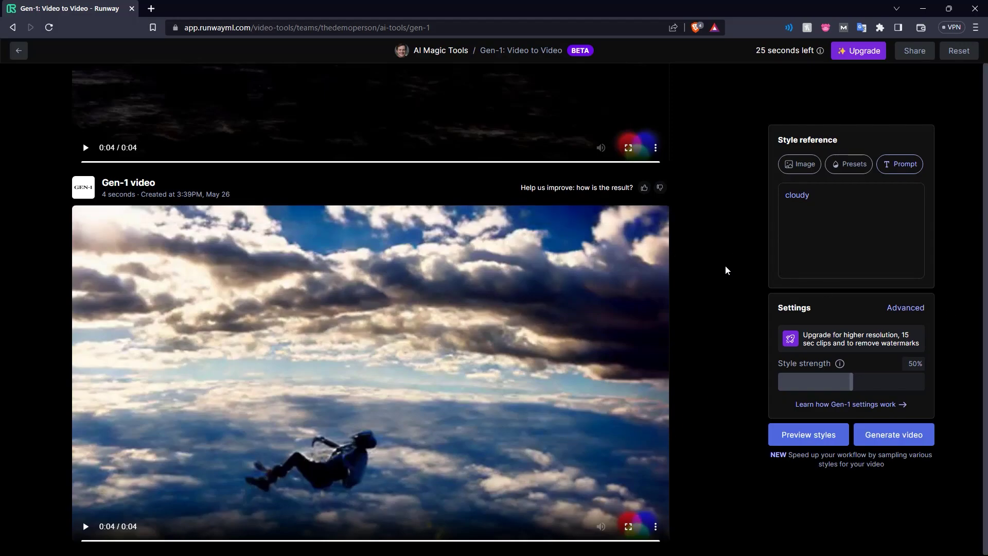
scroll(724, 266, up, 1)
scroll(690, 268, down, 1)
click(797, 52)
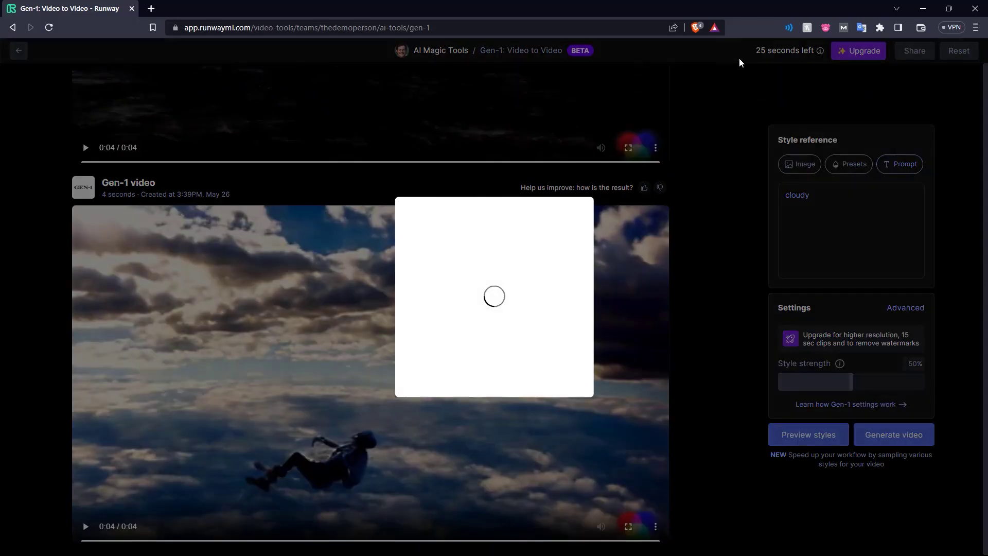
click(735, 167)
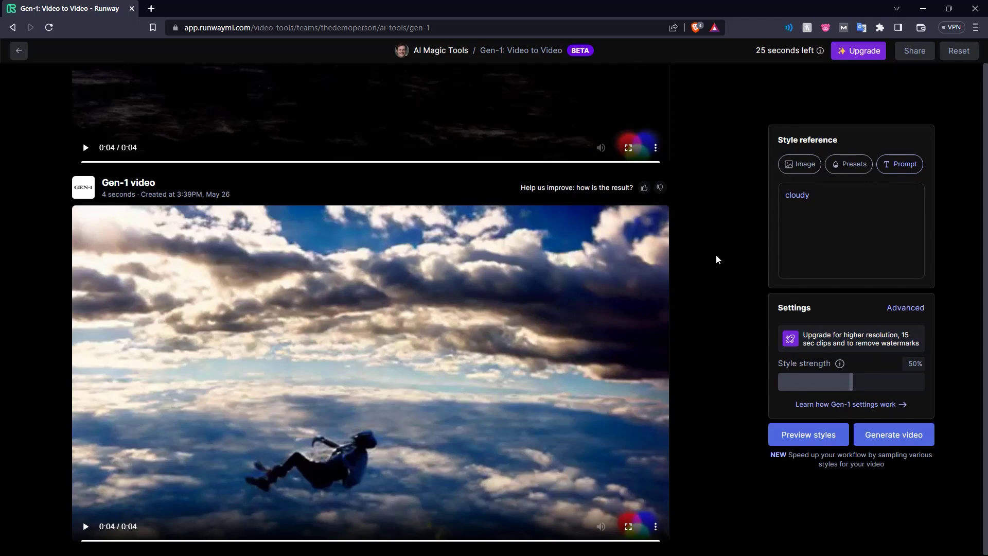
Load Street-Portrait.mp4 from Demo Assets into the Color Grade (LUT) tool
key(alt+Left)
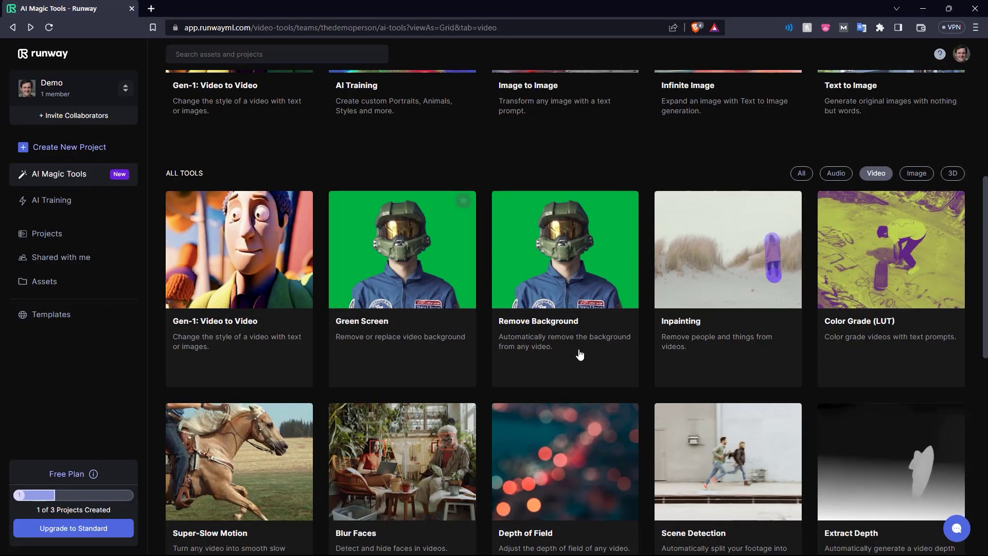
click(855, 301)
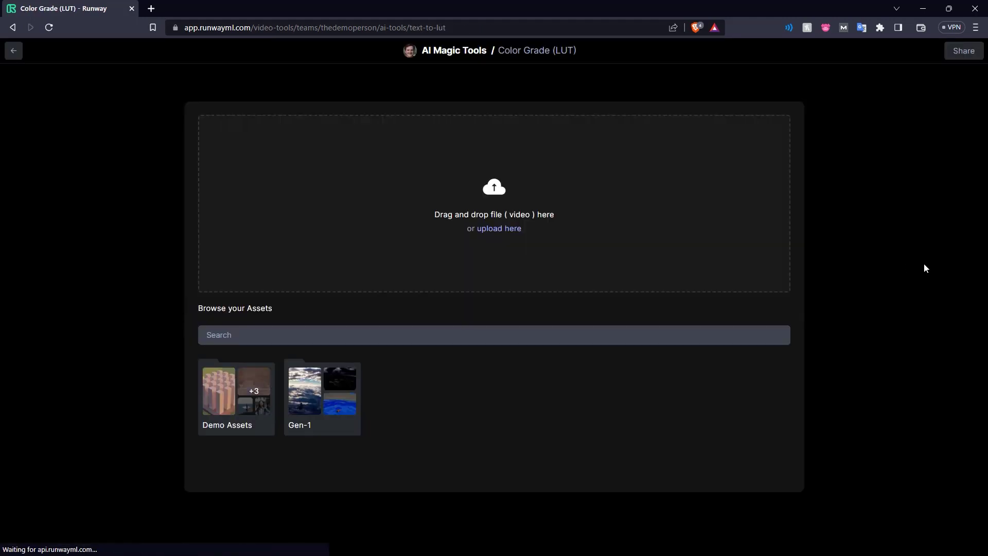
click(257, 397)
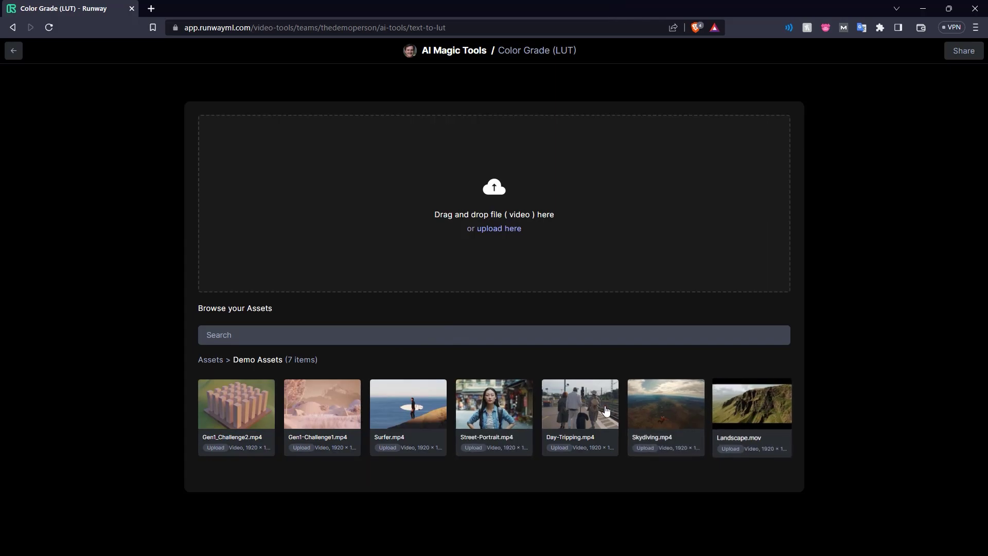
click(489, 409)
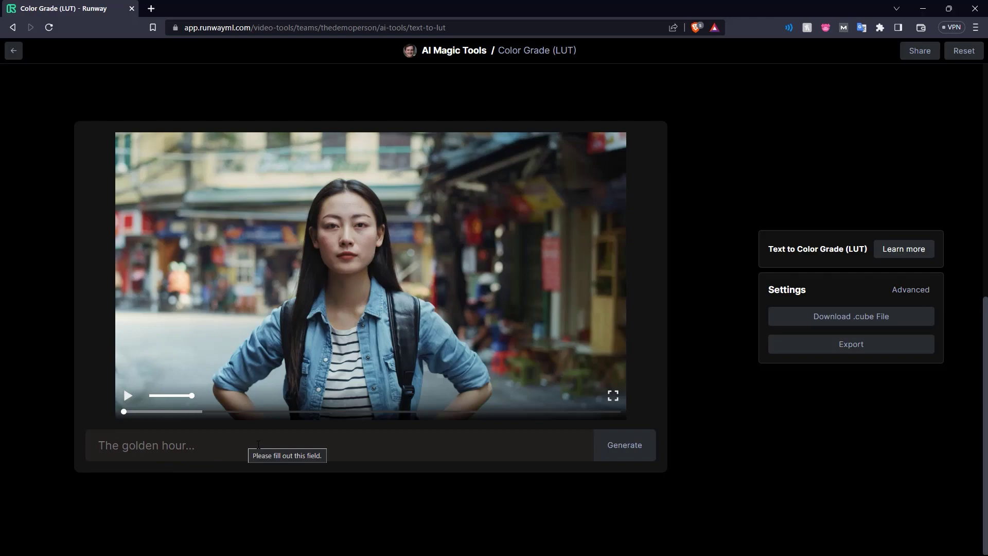
Grade Street-Portrait.mp4 with the prompt 'the golden hour' and play the graded result
click(127, 395)
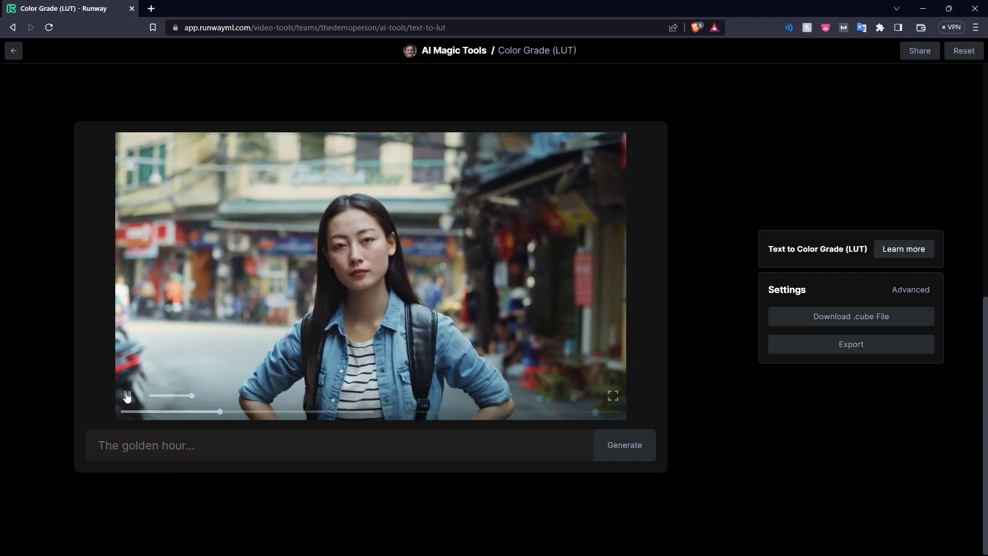
click(367, 449)
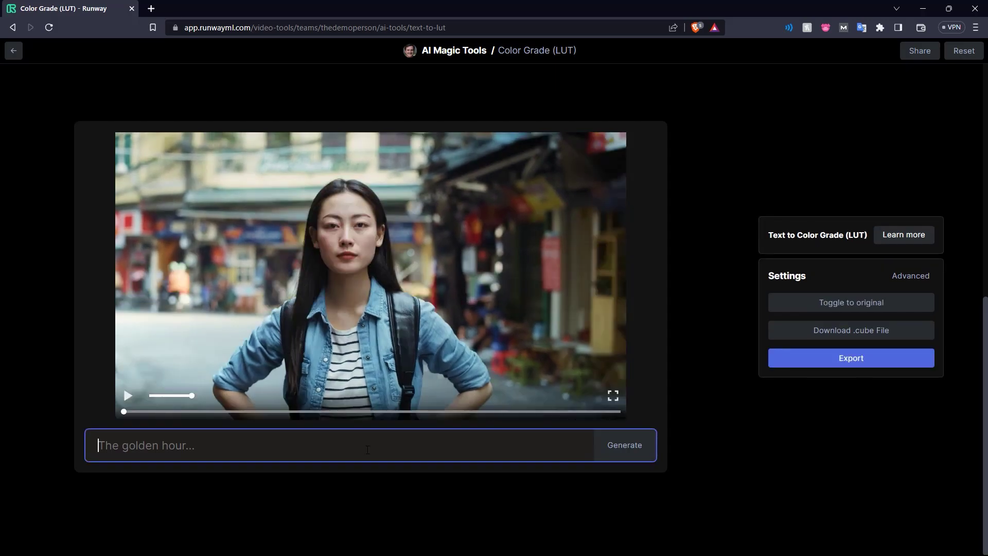
text(the)
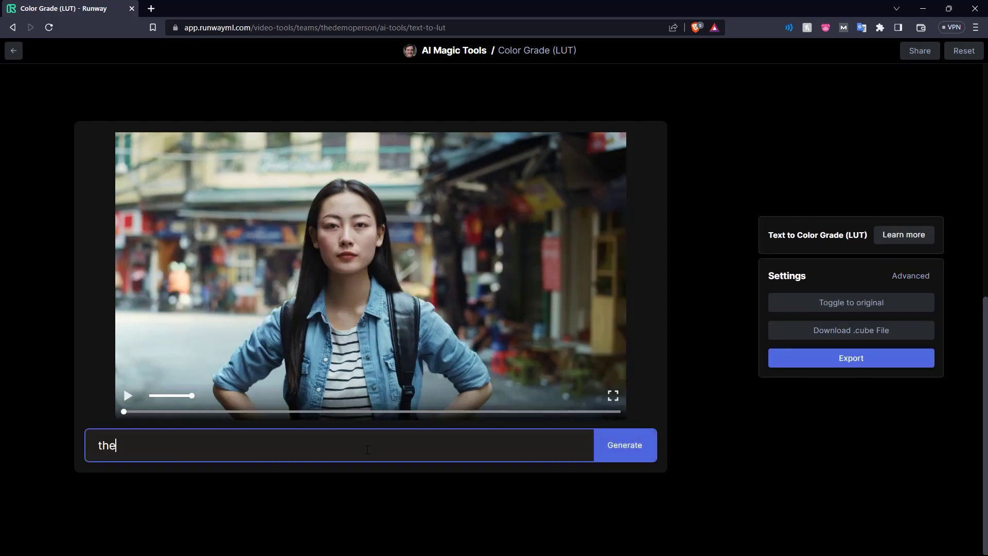
text( golden hour)
key(Return)
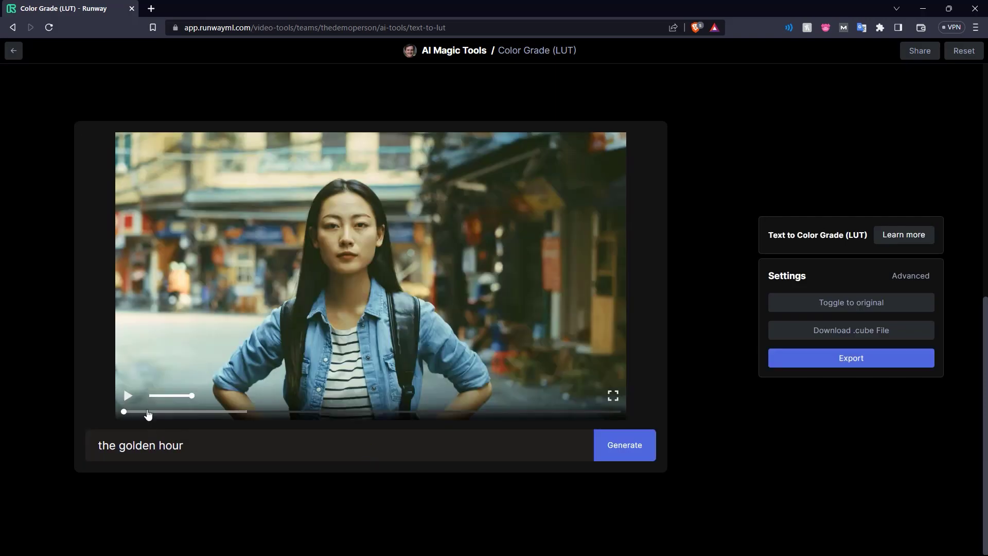
click(130, 399)
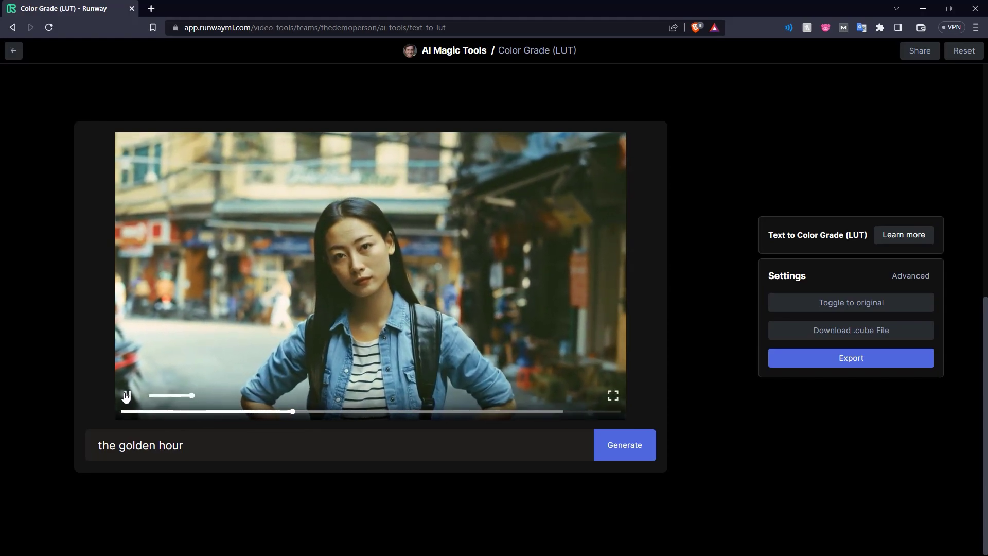
Compare the golden hour grade with the original footage, then clear the grade
click(827, 303)
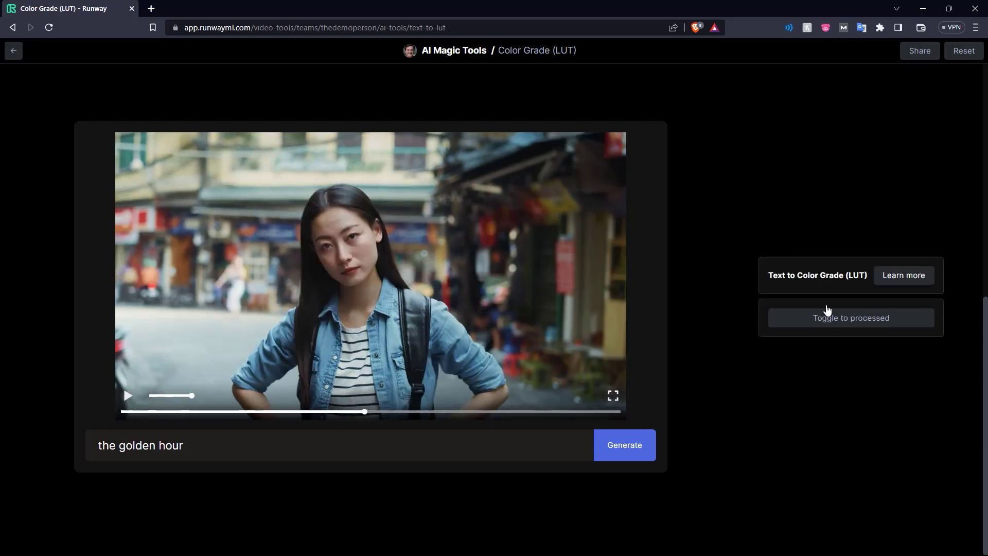
click(828, 312)
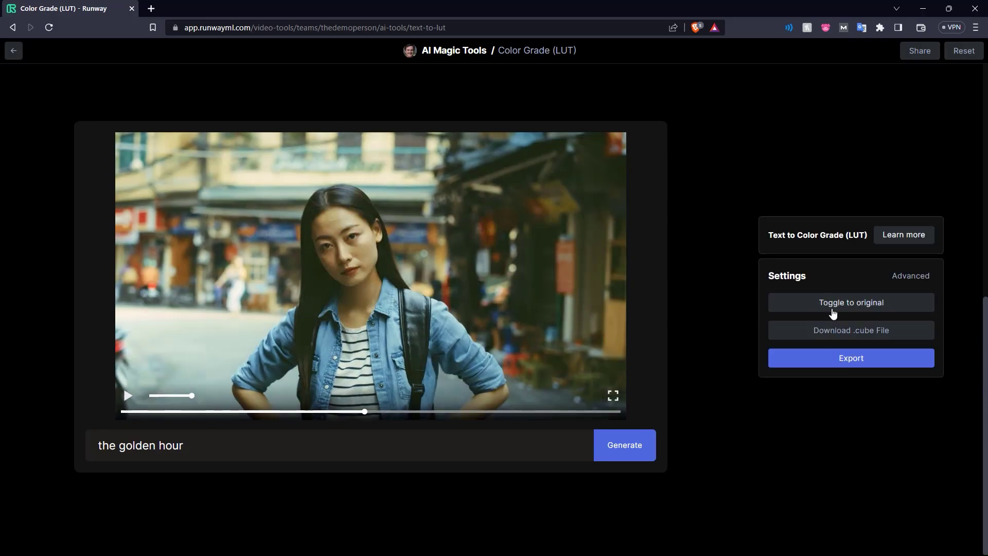
click(833, 318)
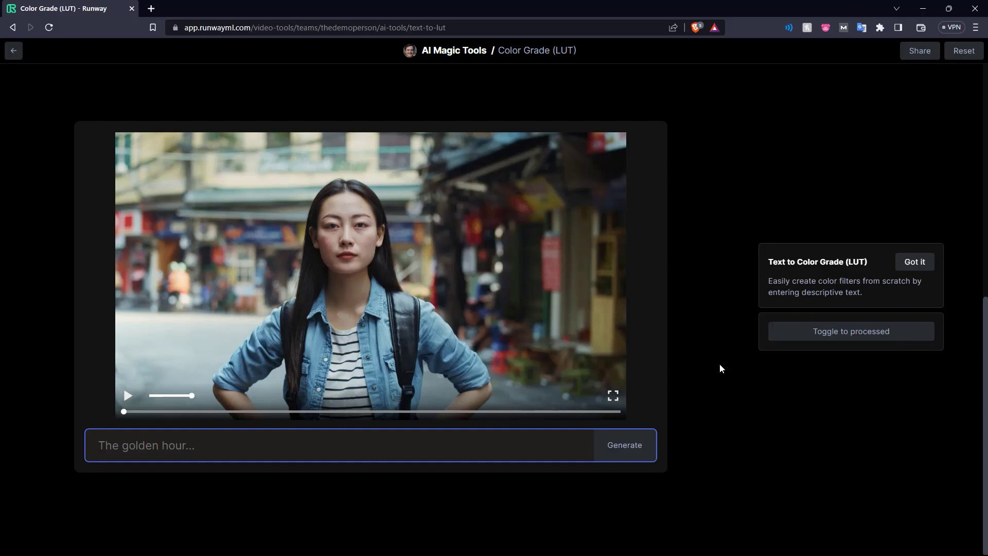
Generate a 'late evening' colour grade, play it, and toggle it against the original footage
text(late)
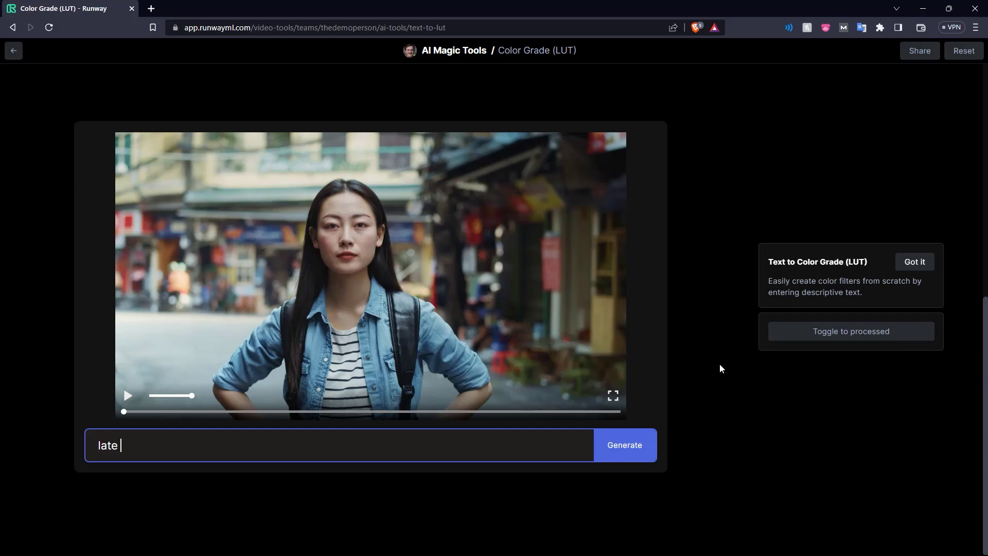
text( evening)
key(Return)
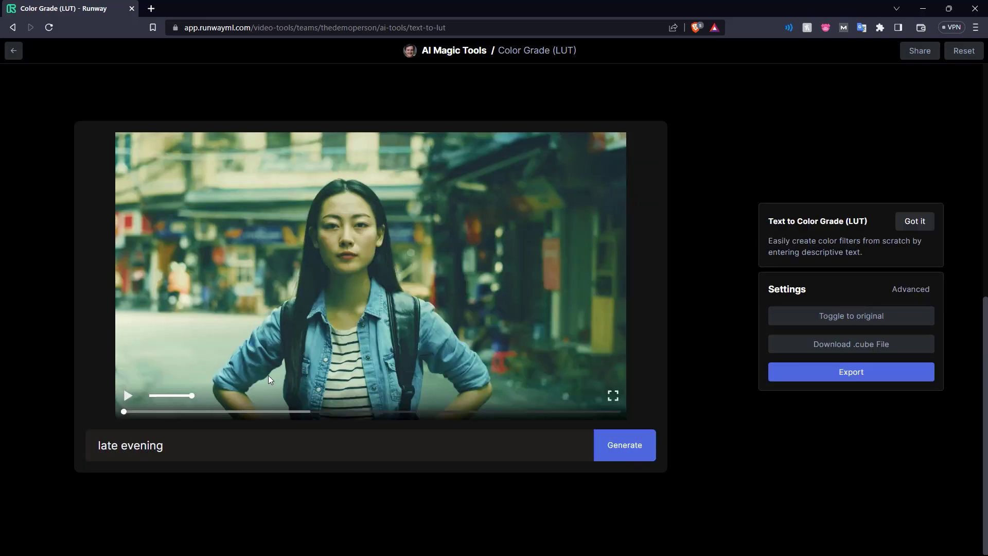
click(128, 397)
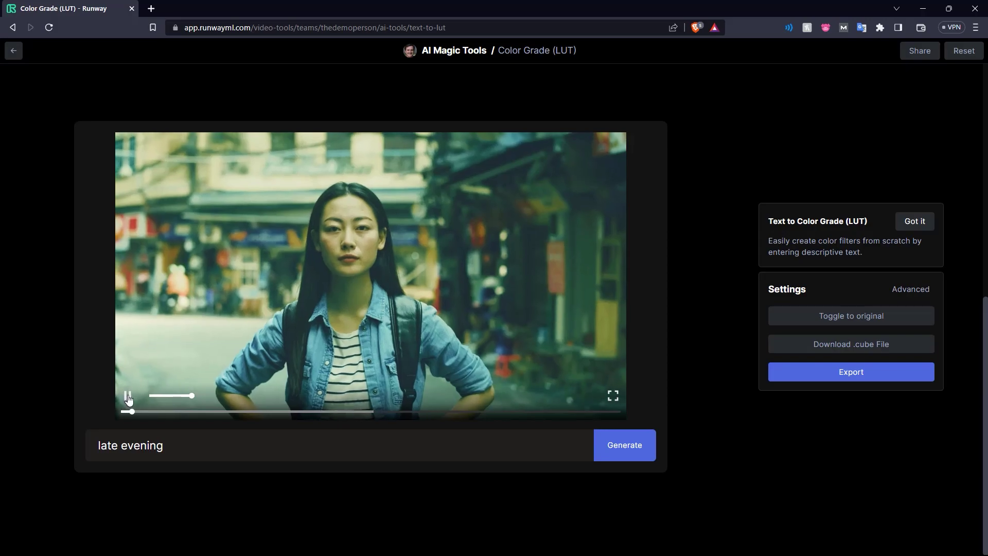
click(852, 317)
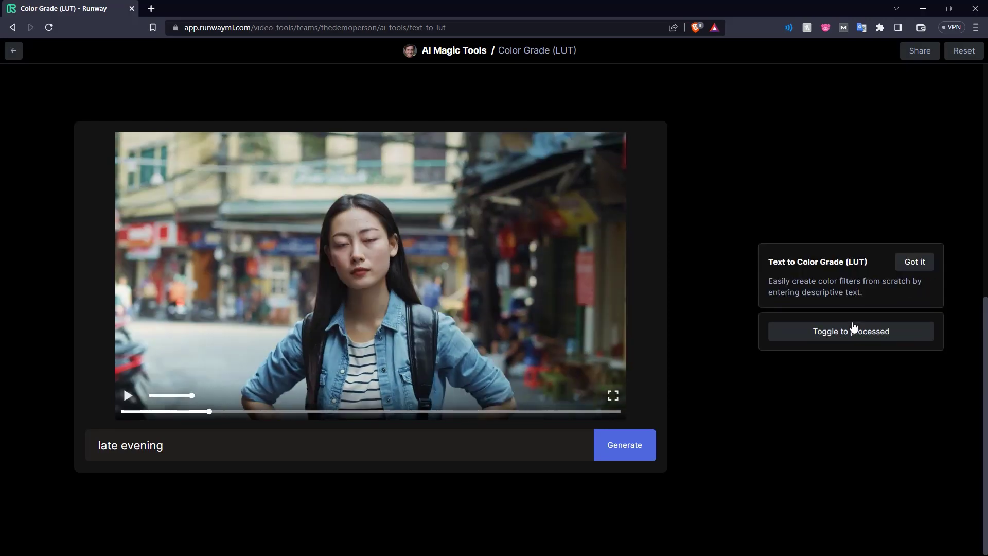
click(850, 341)
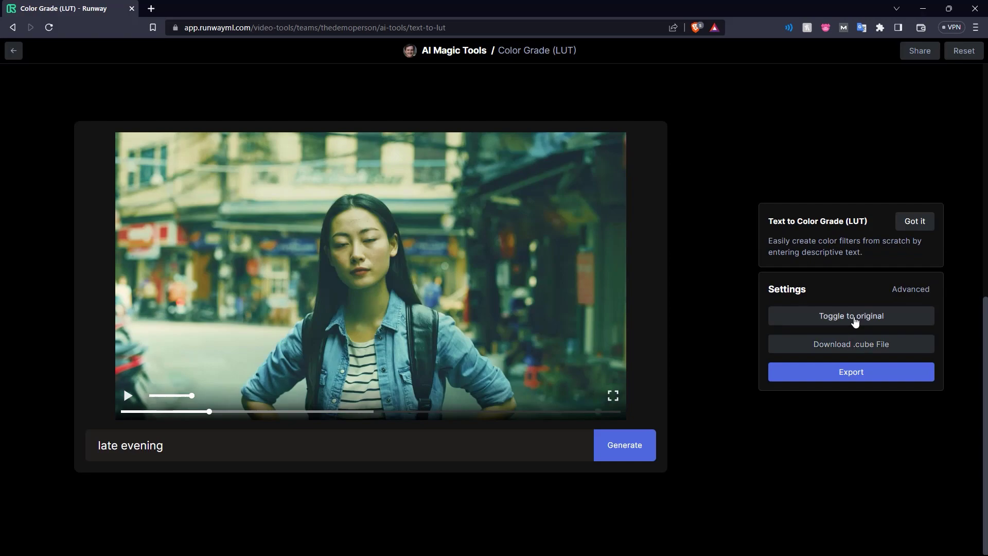
click(854, 317)
click(851, 339)
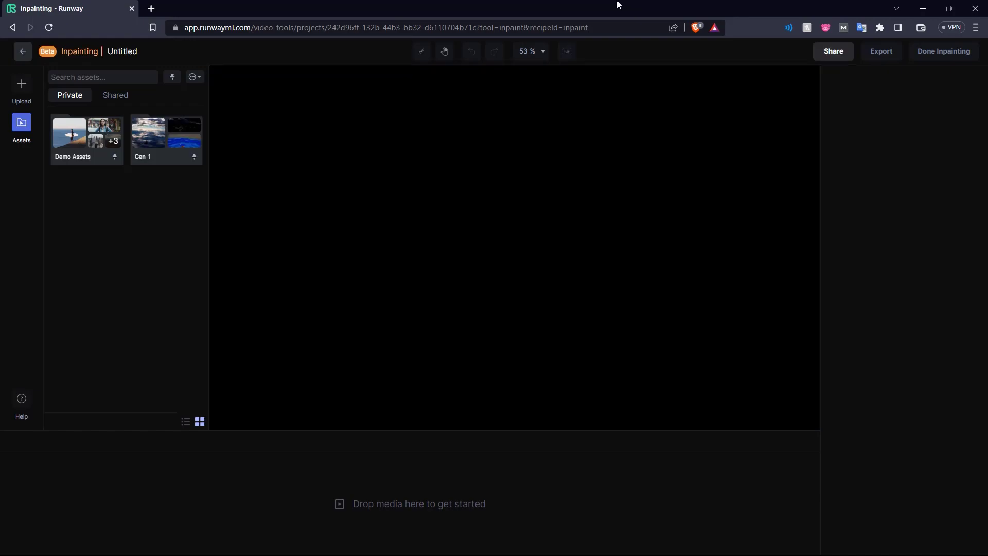
Load Surfer.mp4 from the Demo Assets folder into the Inpainting editor
double_click(93, 167)
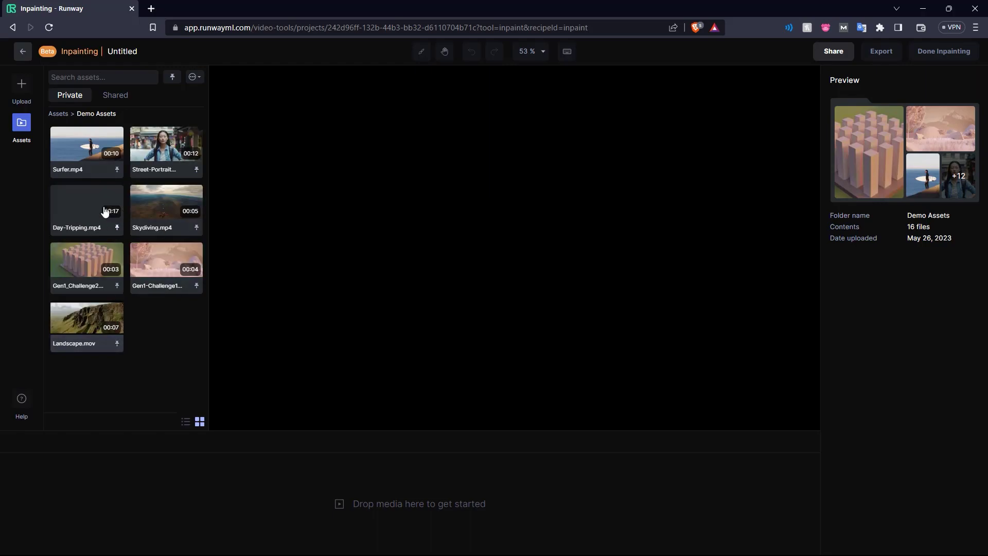
click(87, 151)
double_click(87, 150)
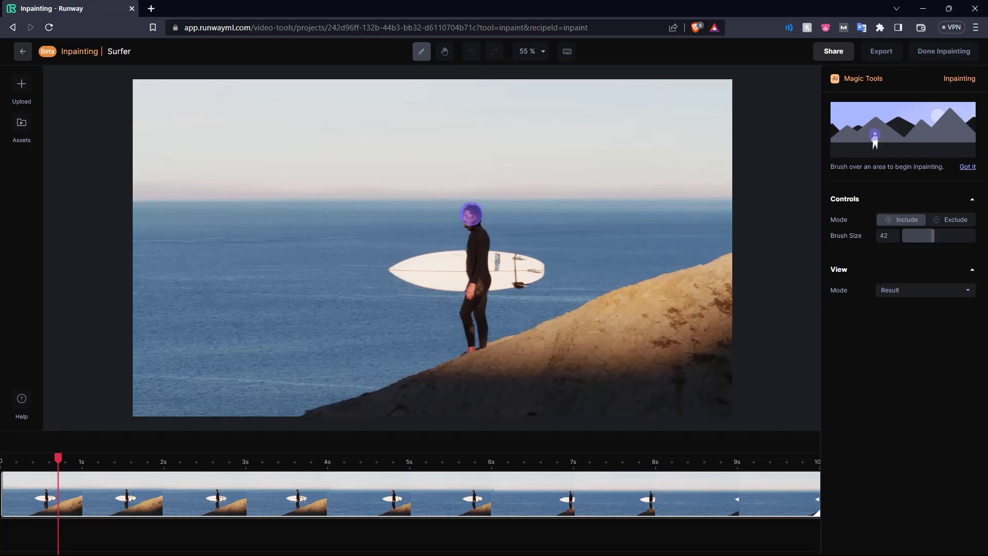
Mask the surfer's head, body, hand and board, then play back and scrub the clip
click(472, 214)
mouse_move(471, 216)
mouse_down()
mouse_move(469, 323)
mouse_move(477, 330)
mouse_move(465, 260)
mouse_move(402, 262)
mouse_move(509, 283)
mouse_move(425, 280)
mouse_move(455, 283)
mouse_move(470, 303)
mouse_move(461, 349)
mouse_up()
click(478, 278)
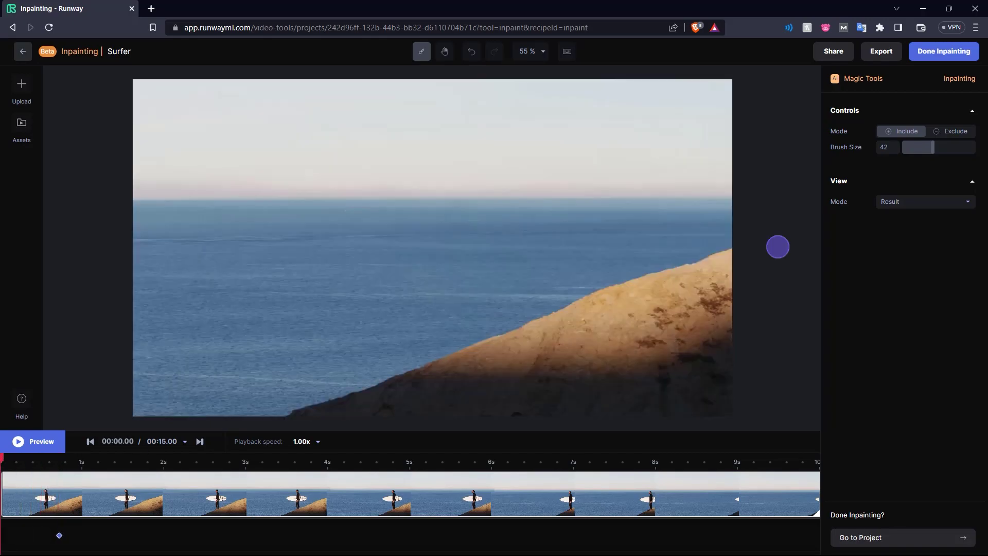
key(space)
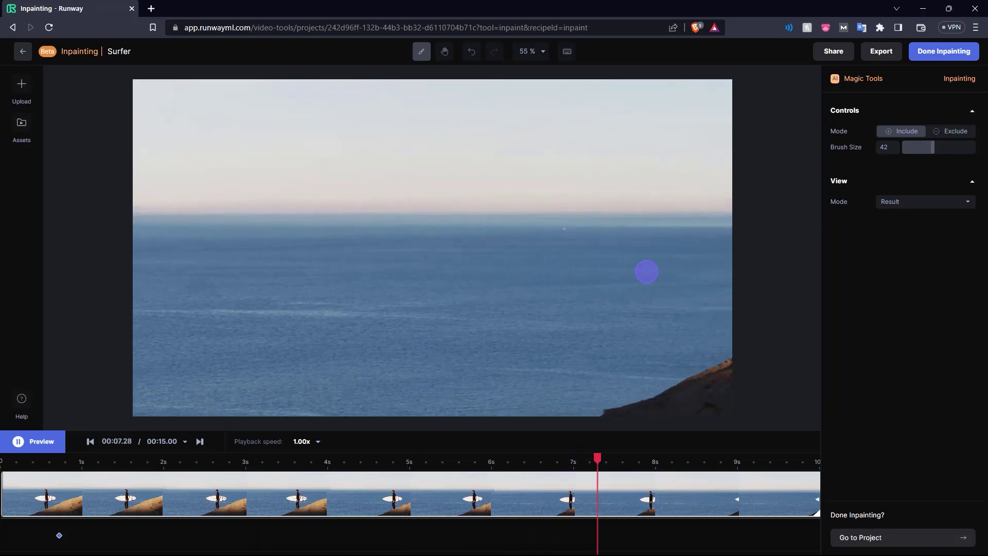
drag(271, 462, 60, 478)
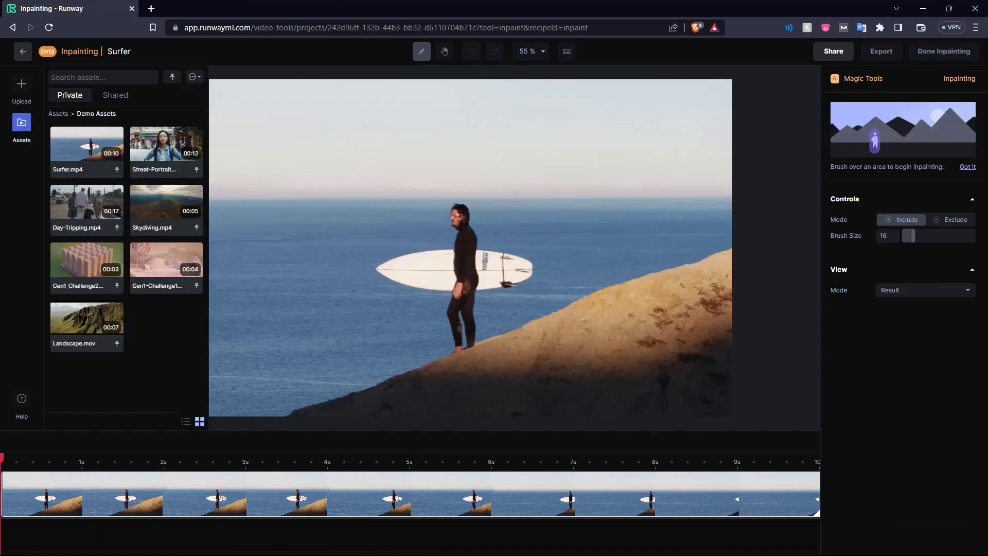
Load Day-Tripping.mp4 from the Assets panel into the Inpainting editor
click(89, 202)
double_click(89, 202)
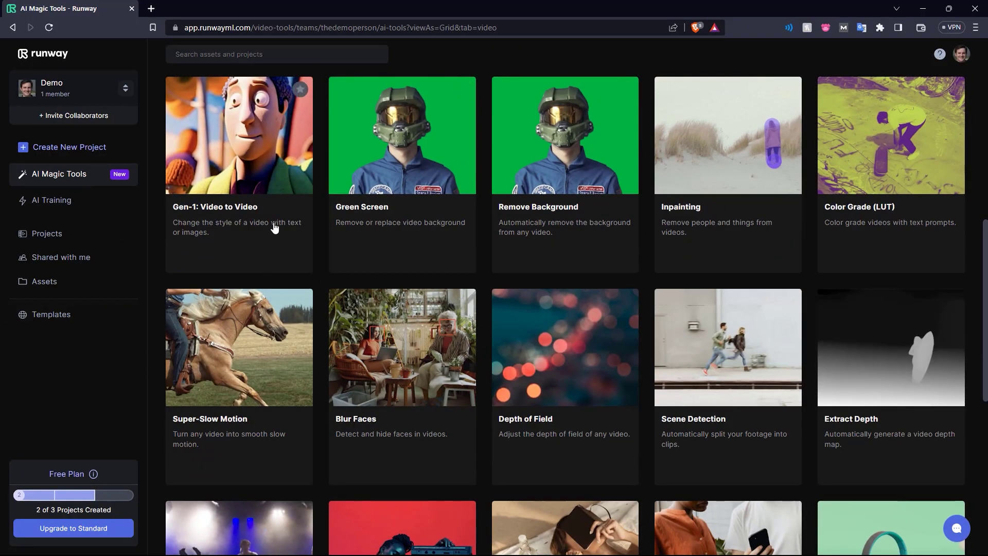
In Remove Background, load Street-Portrait.mp4 from the Demo Assets folder
scroll(263, 216, up, 2)
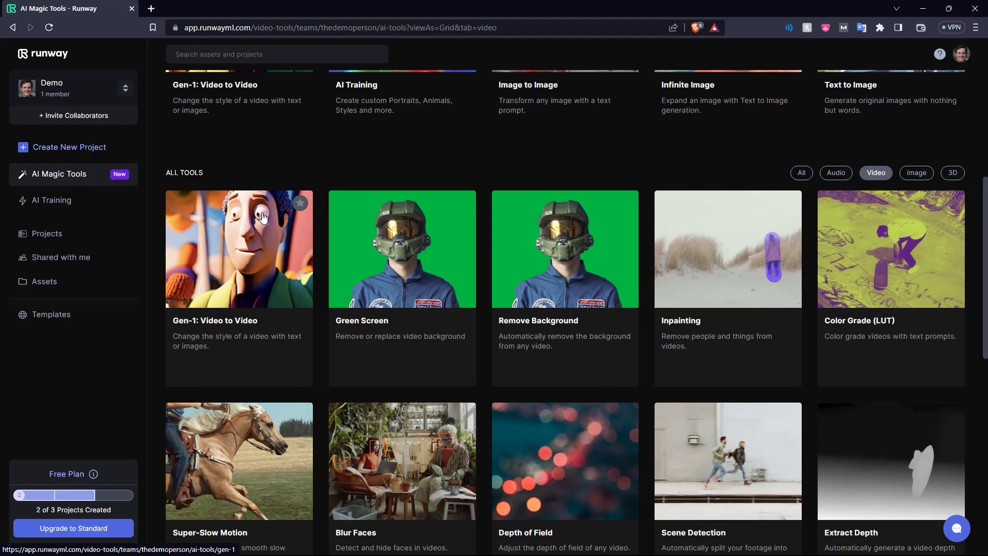
click(554, 291)
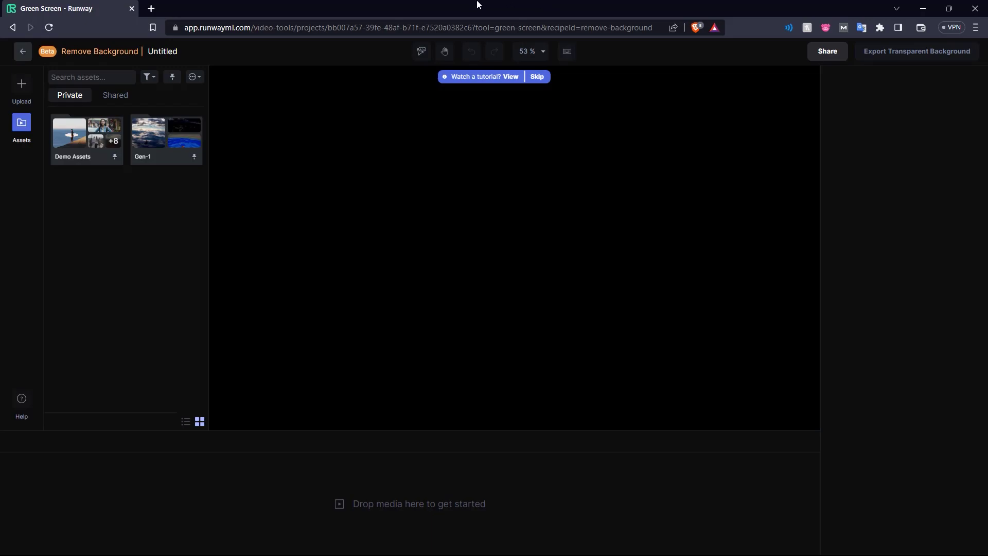
click(81, 139)
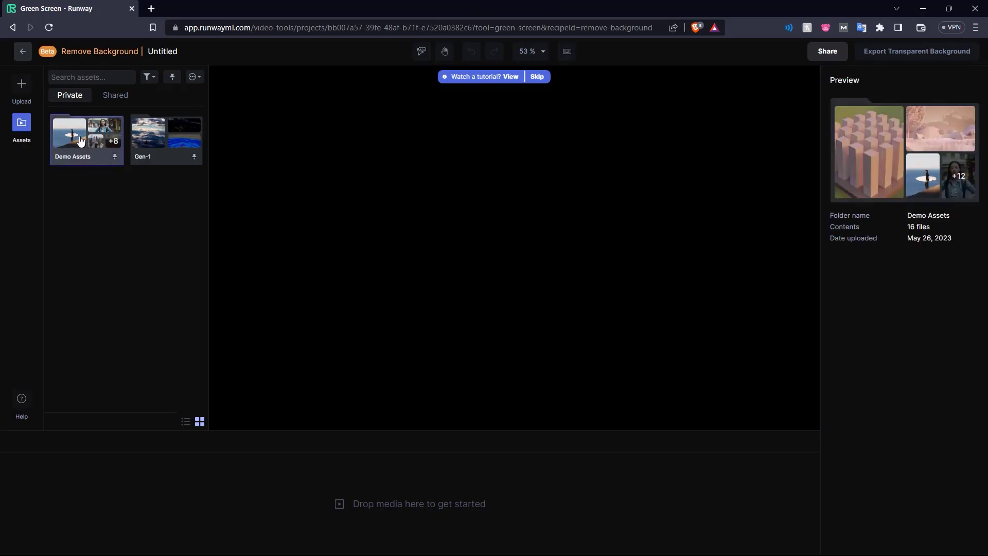
double_click(80, 140)
click(172, 156)
double_click(171, 156)
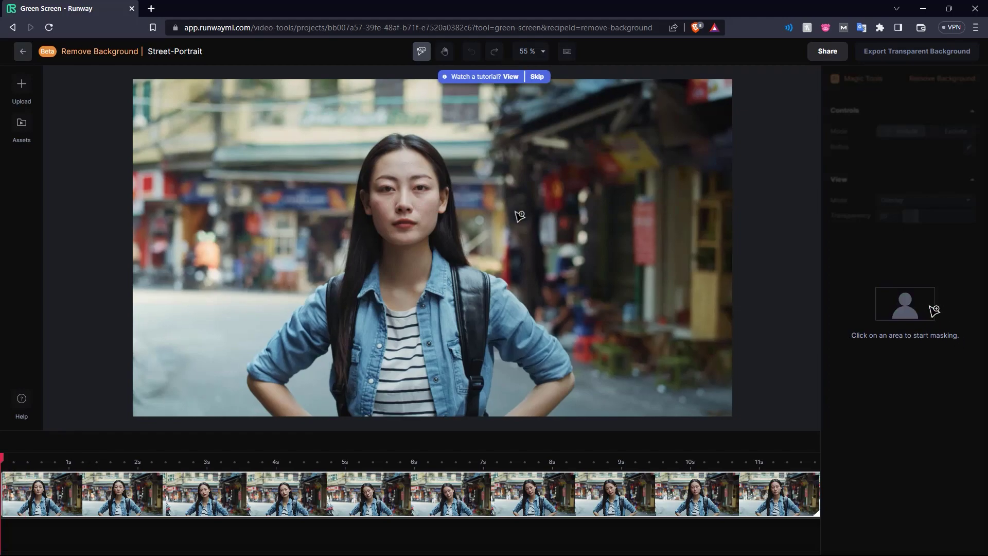
Mask the woman as the subject to keep and bring up the Export Transparent Background settings
click(406, 196)
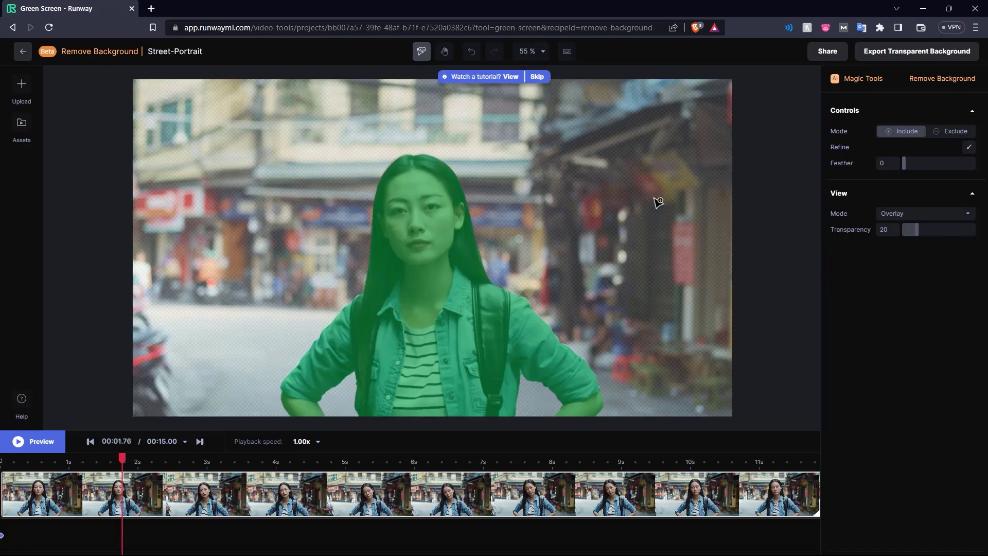
click(899, 53)
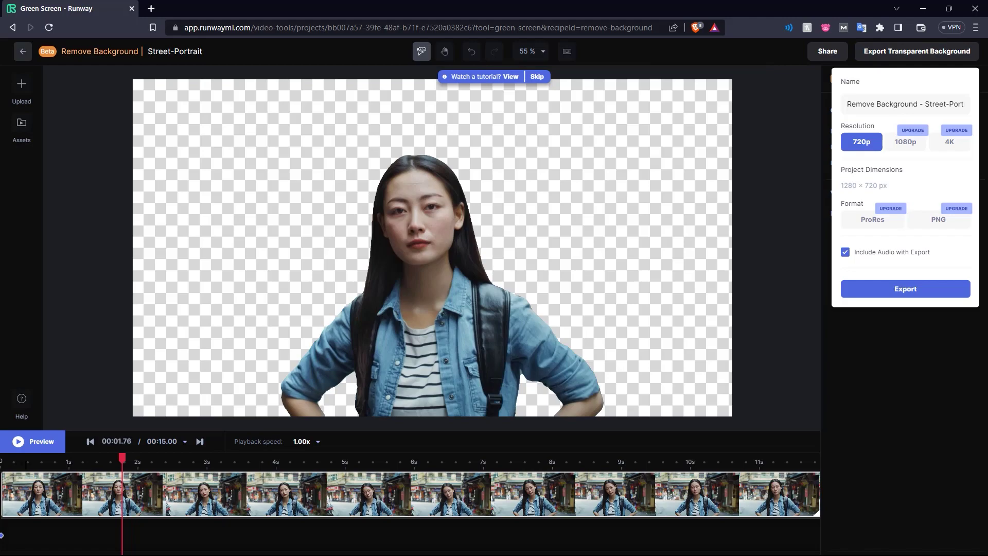
Play and pause the cut-out portrait preview, then reopen its 720p transparent-background export settings
key(Escape)
key(space)
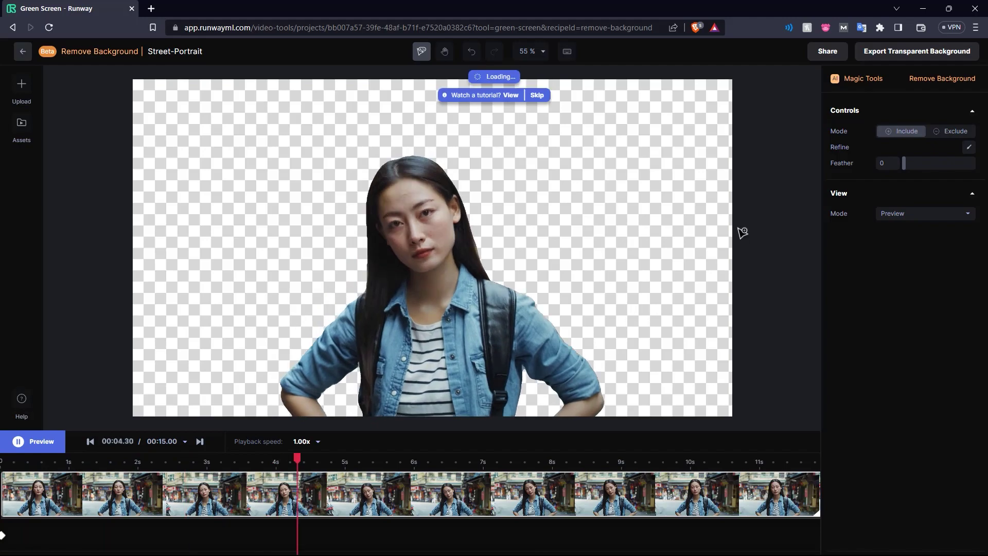
key(space)
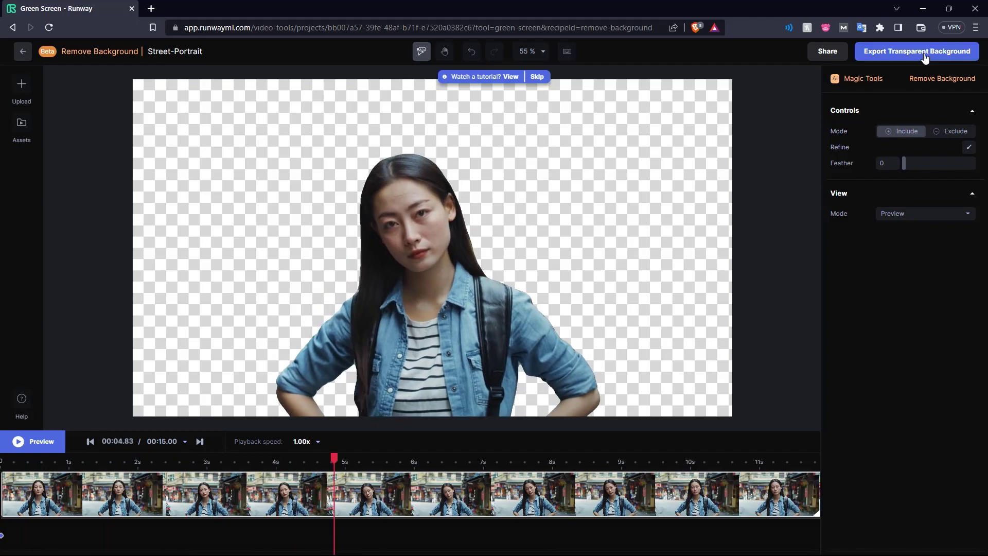
click(925, 58)
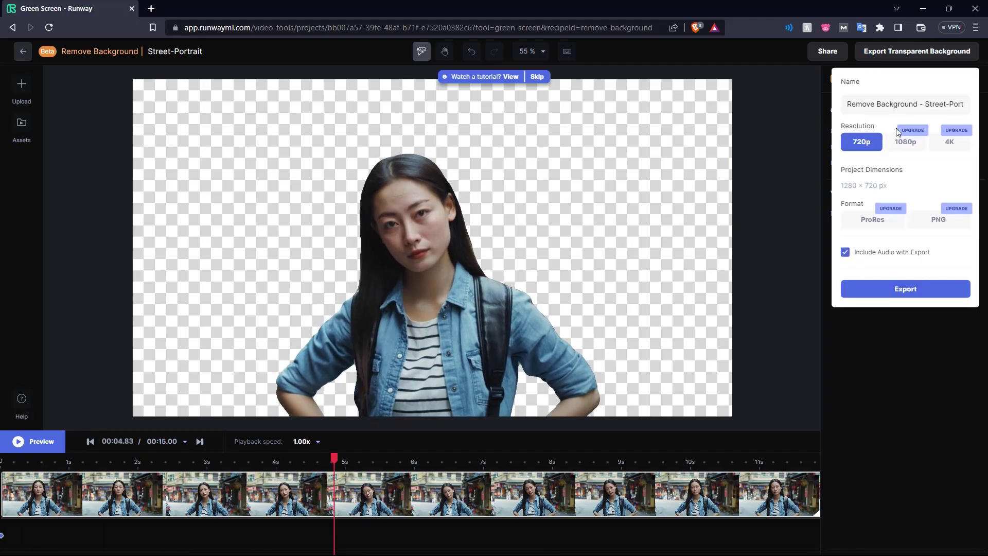